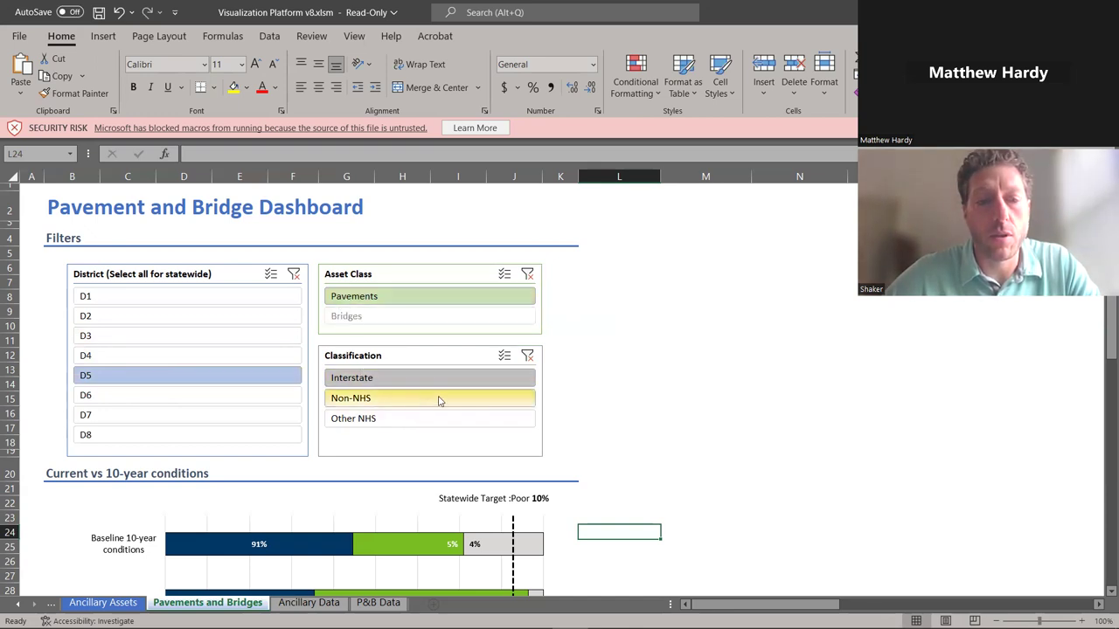
scroll(464, 395, down, 3)
click(684, 356)
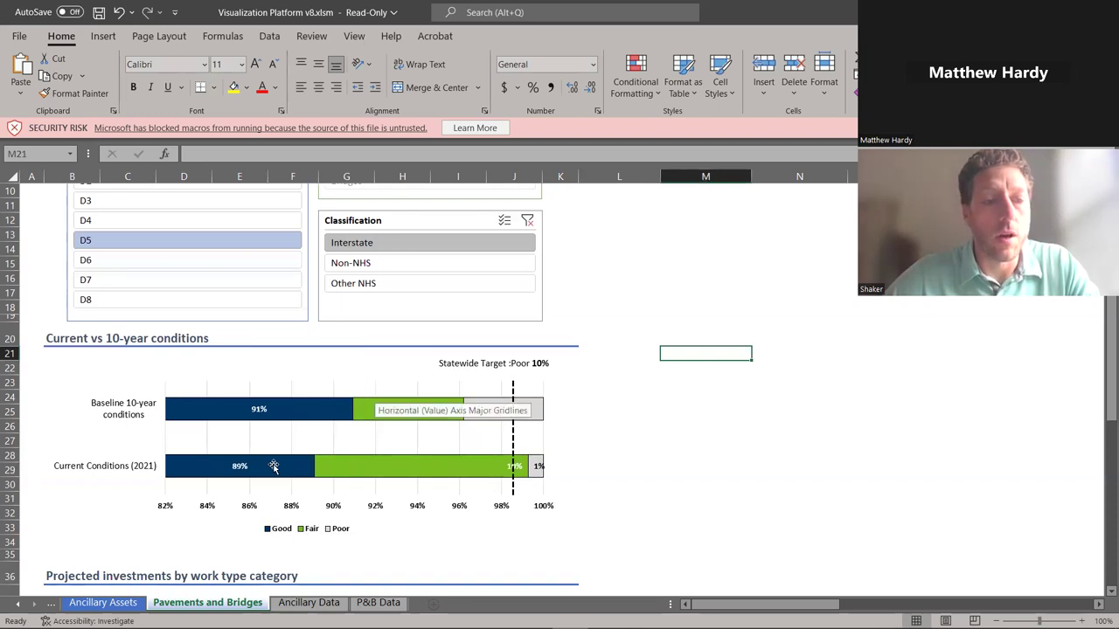
scroll(271, 463, down, 2)
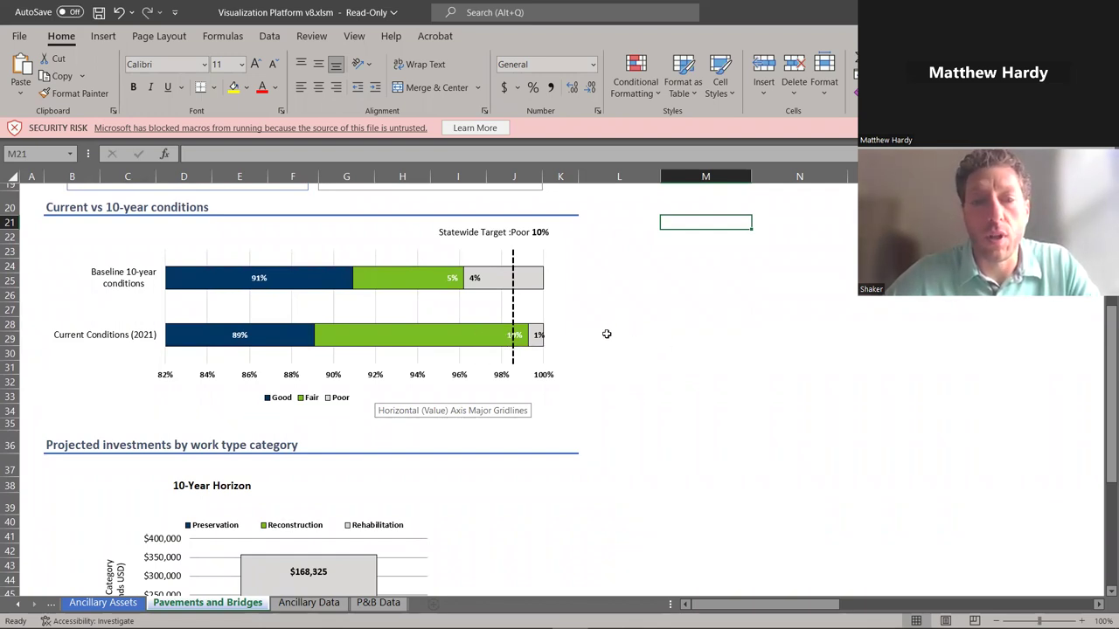
scroll(610, 342, down, 3)
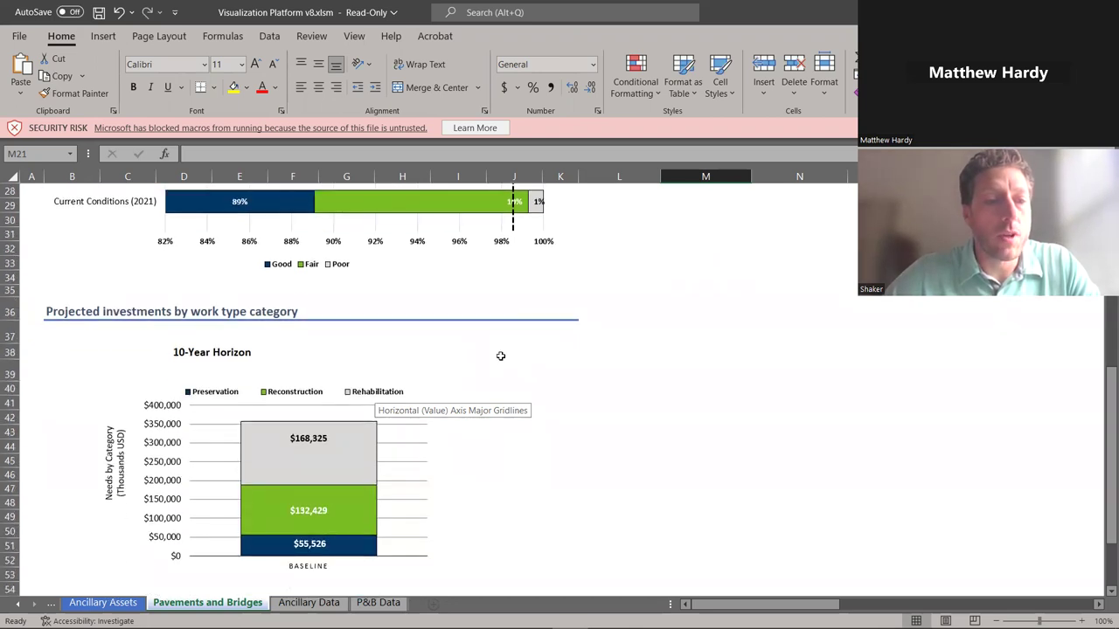
scroll(423, 351, down, 3)
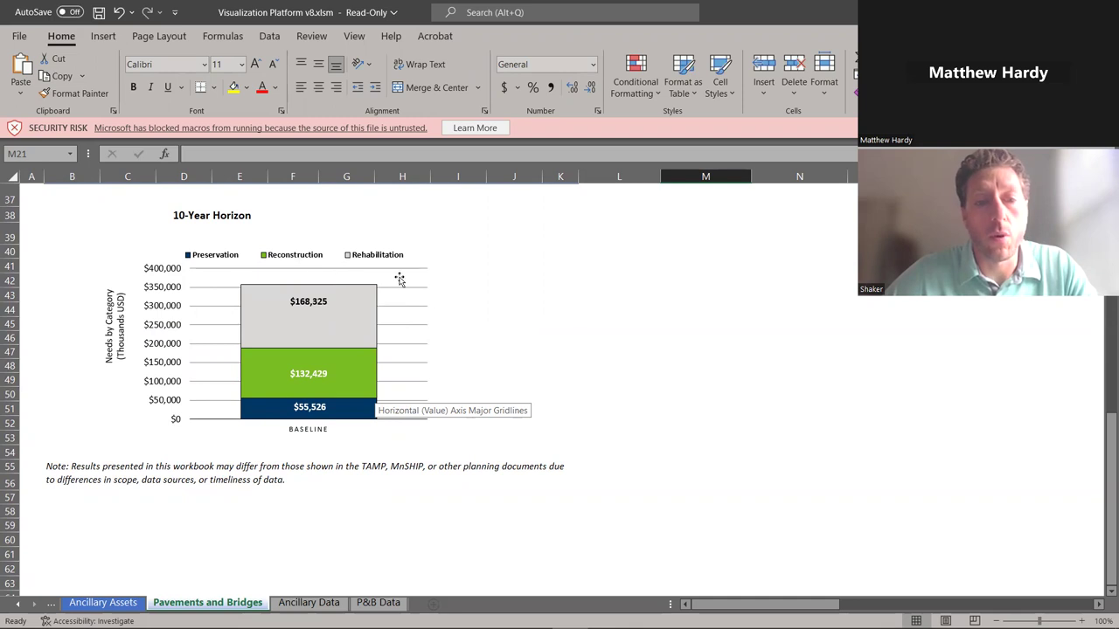
scroll(476, 309, up, 12)
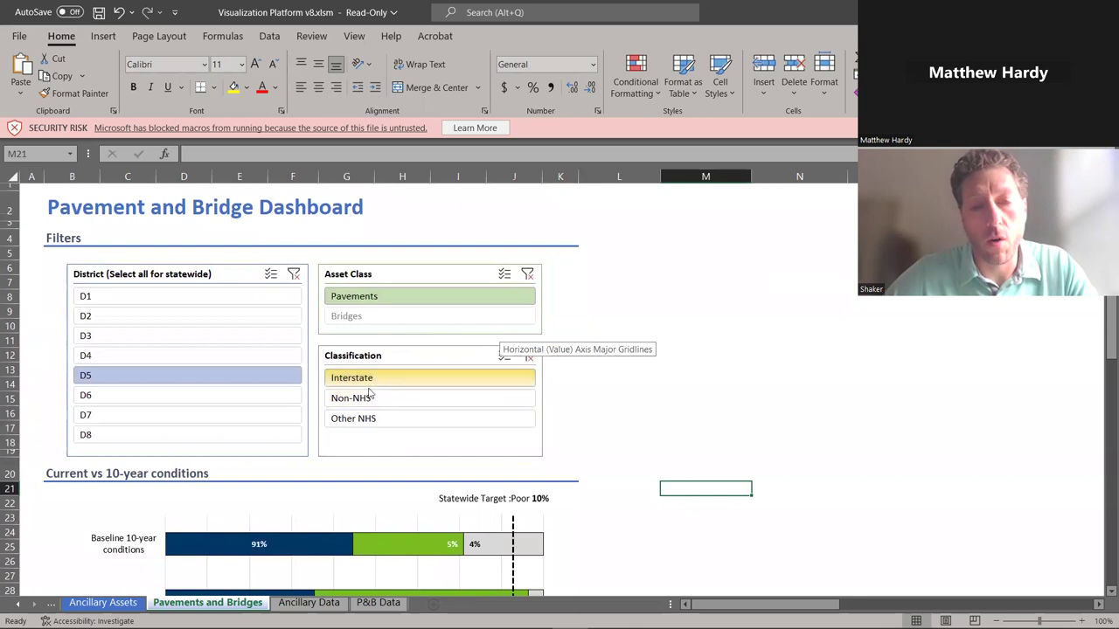
- Set the dashboard slicers to District D2, Asset Class Bridges, and NHS plus Non-NHS classifications
click(374, 399)
click(385, 419)
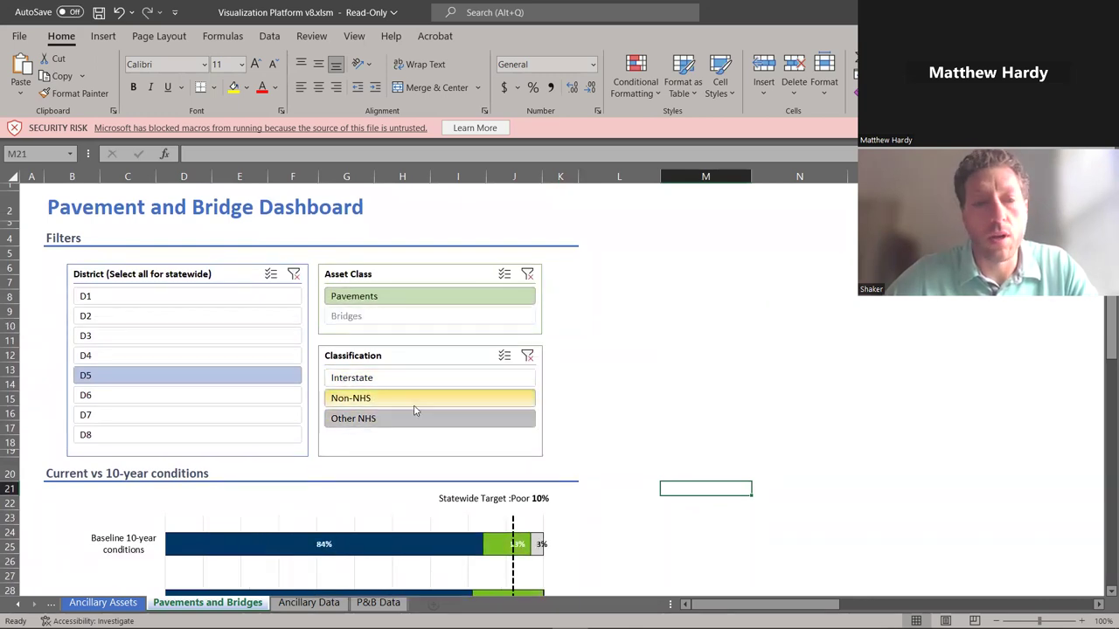
click(293, 317)
click(376, 318)
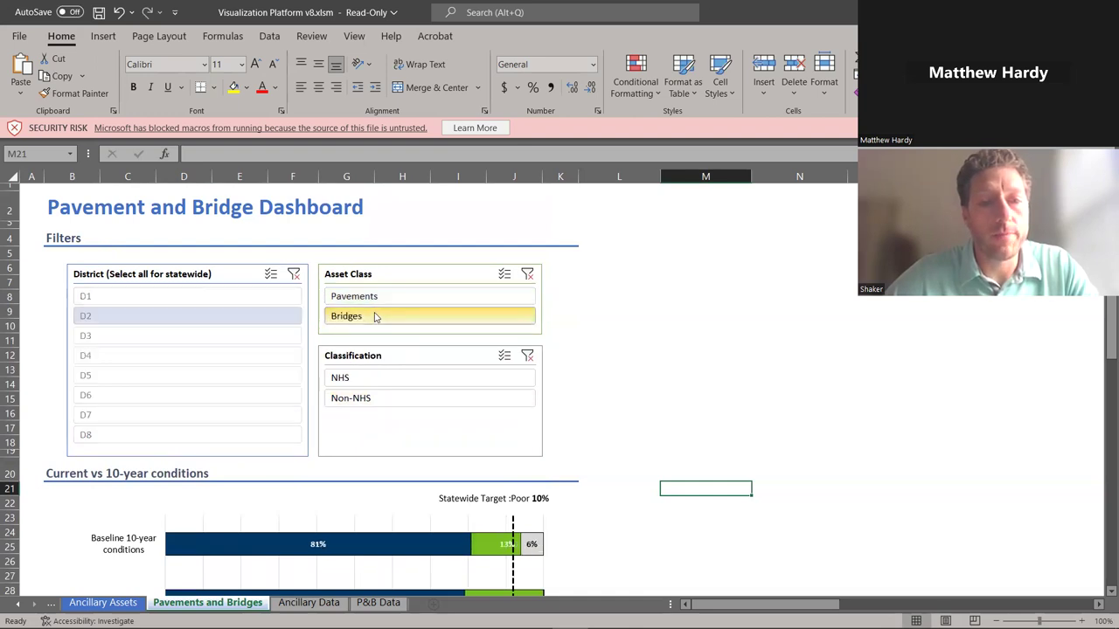
scroll(400, 393, down, 2)
scroll(405, 400, down, 3)
scroll(444, 412, up, 5)
click(378, 377)
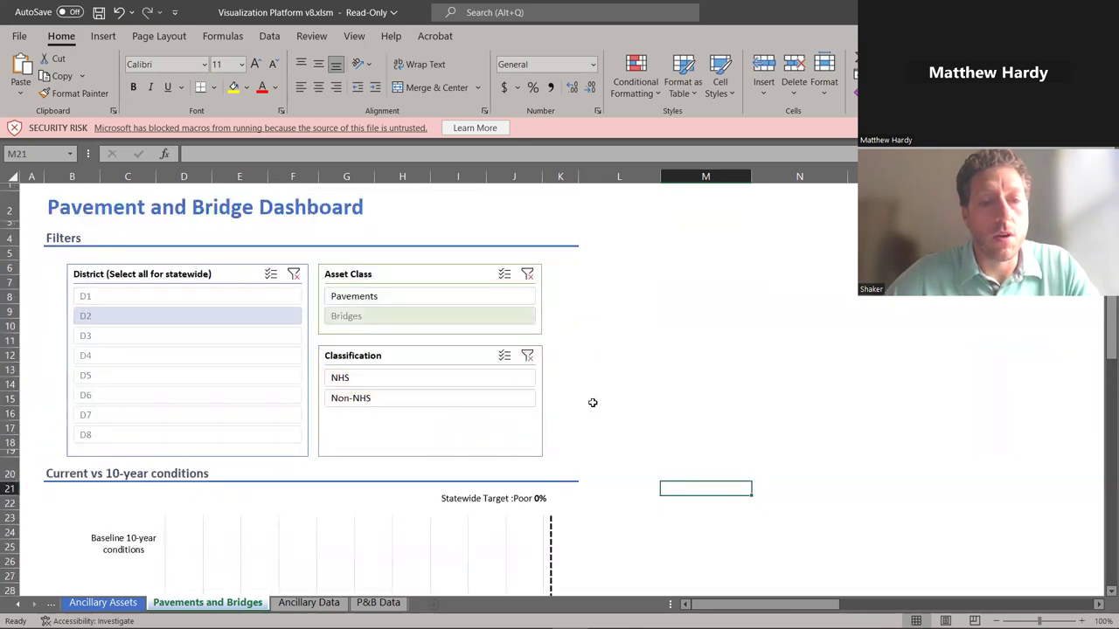
- Open the Ancillary Assets sheet and bring the Culverts condition charts (41% good, 57% fair, 2% poor) into view
click(110, 604)
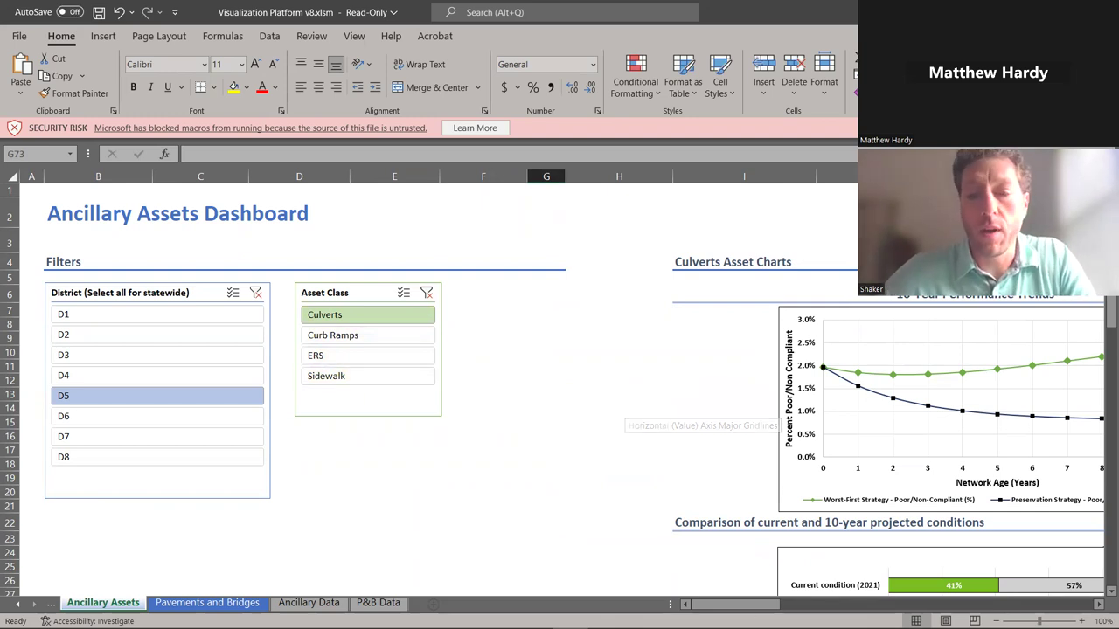
drag(758, 604, 807, 604)
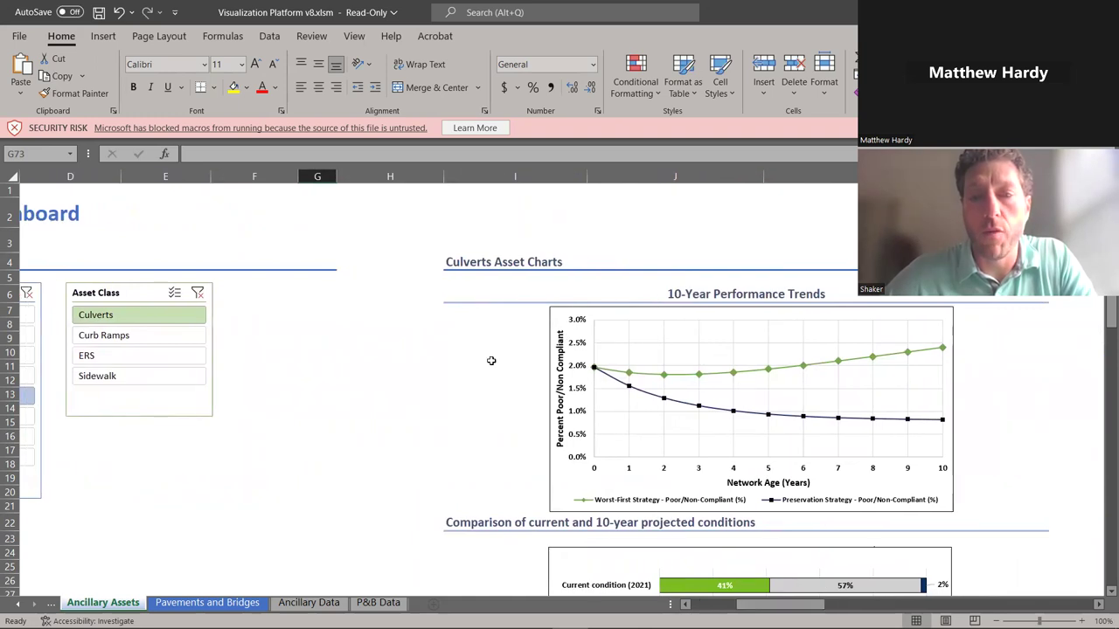
scroll(489, 297, down, 3)
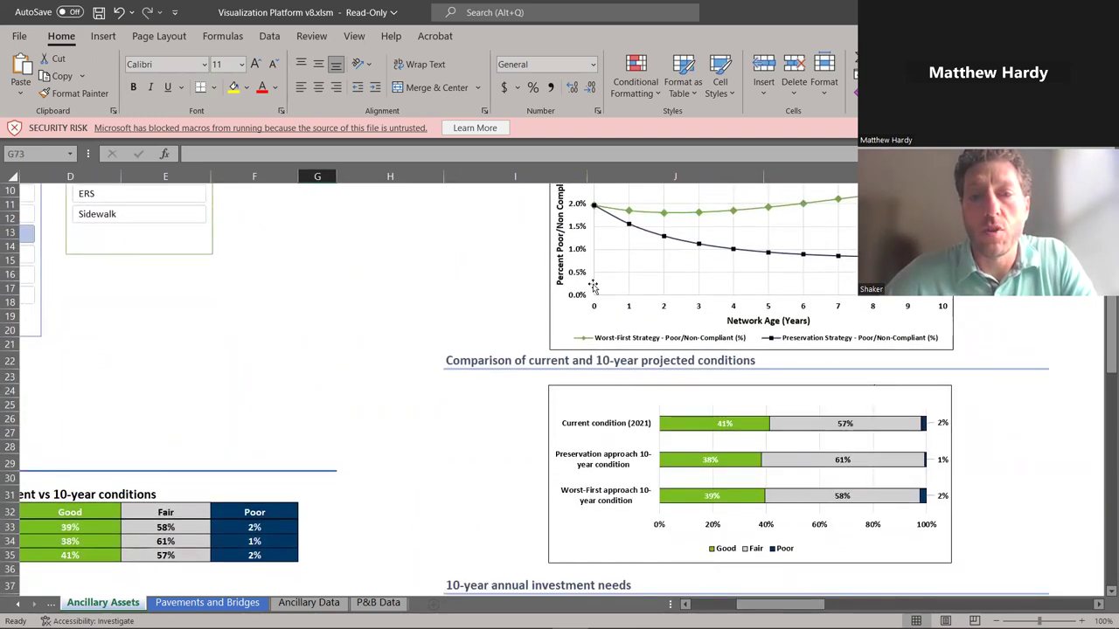
scroll(690, 411, up, 3)
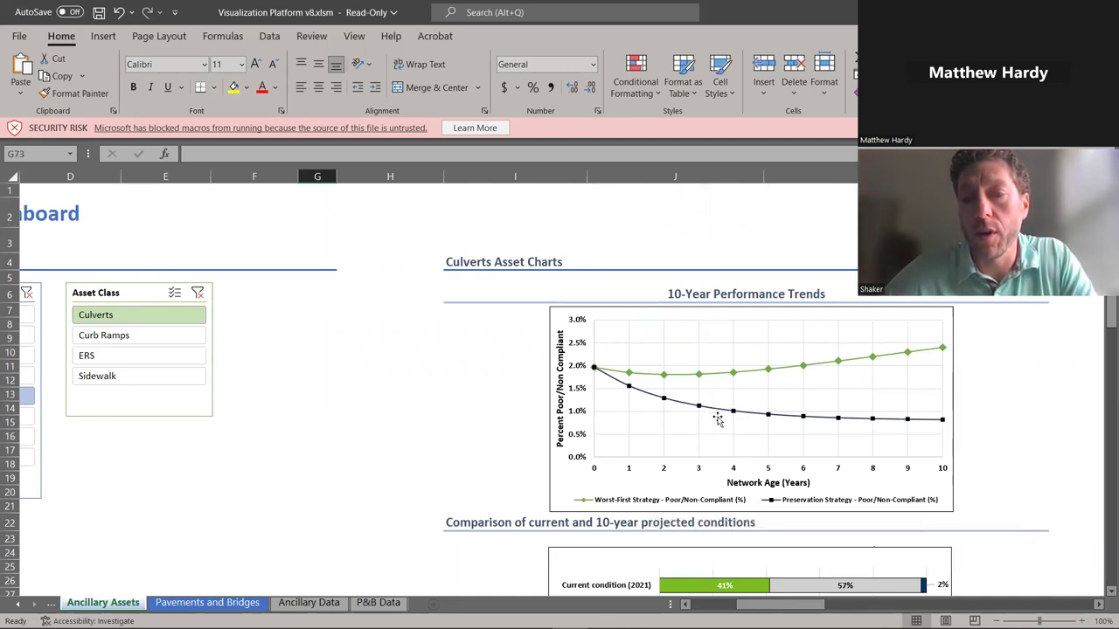
scroll(719, 420, down, 3)
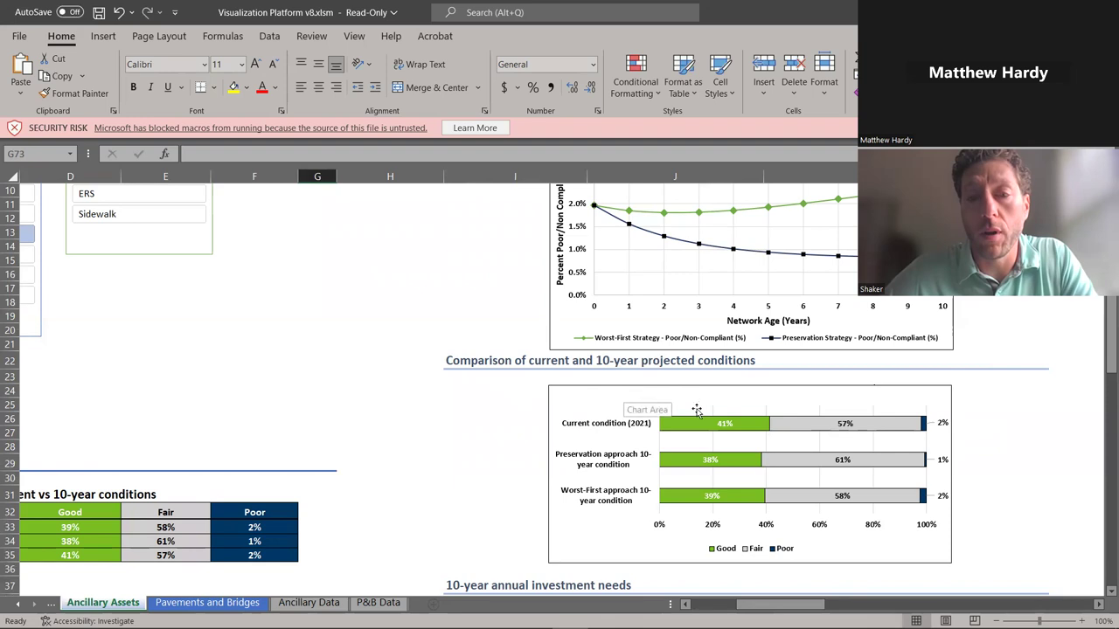
scroll(749, 437, down, 3)
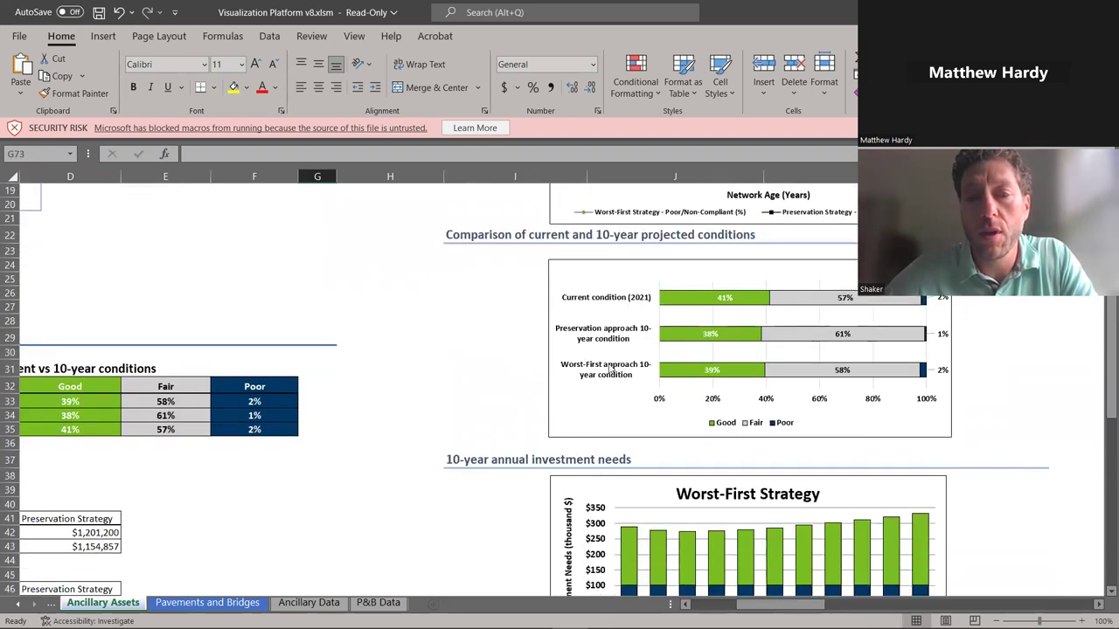
scroll(616, 382, down, 6)
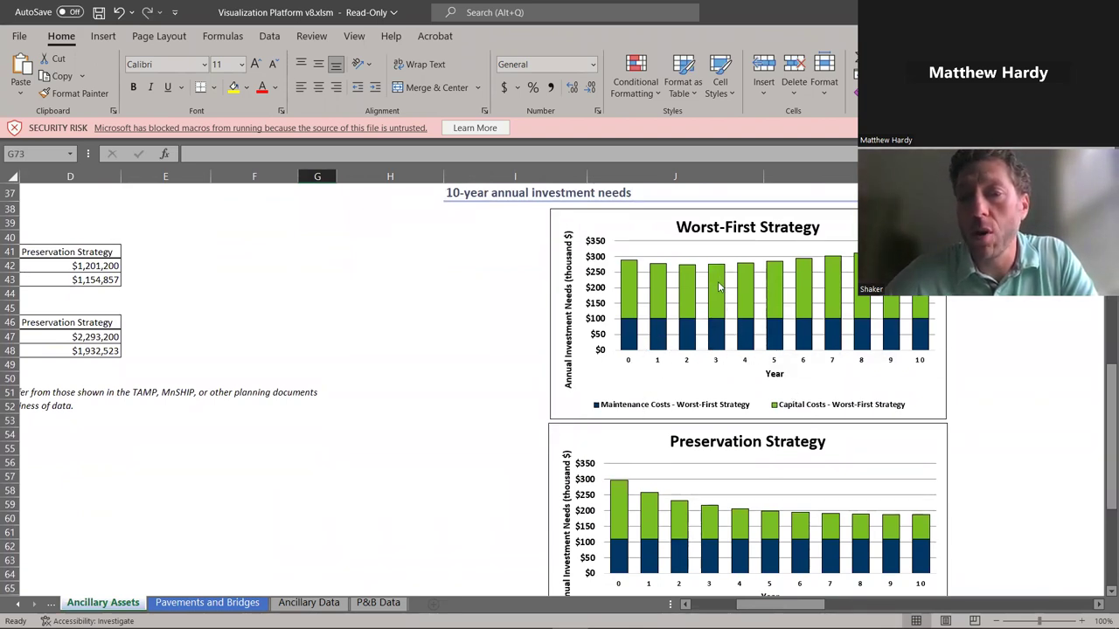
scroll(769, 385, down, 3)
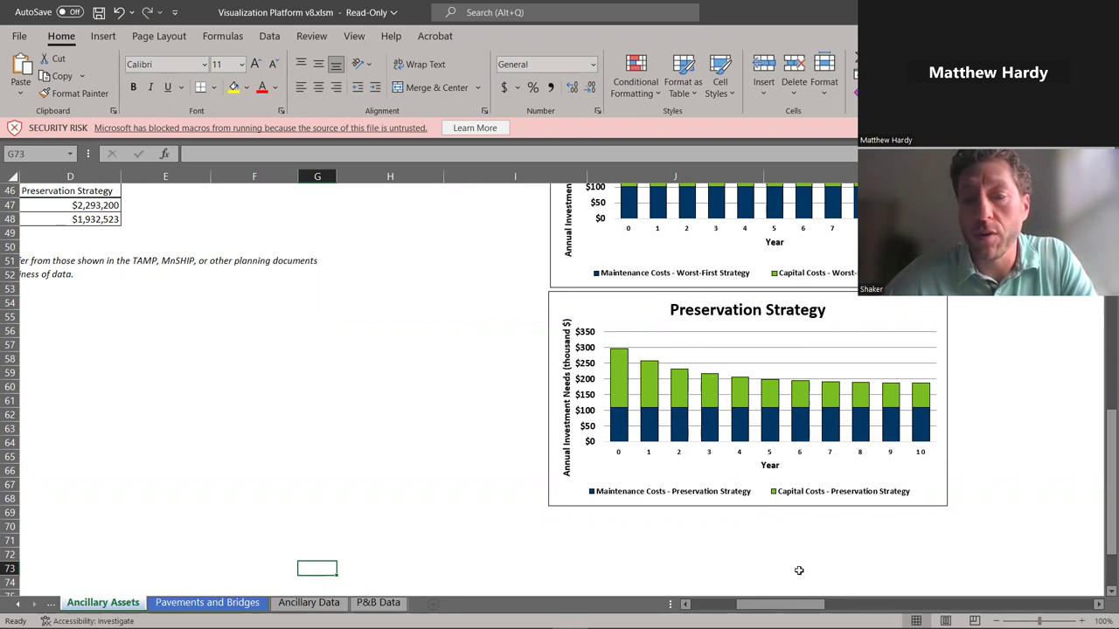
drag(789, 605, 735, 605)
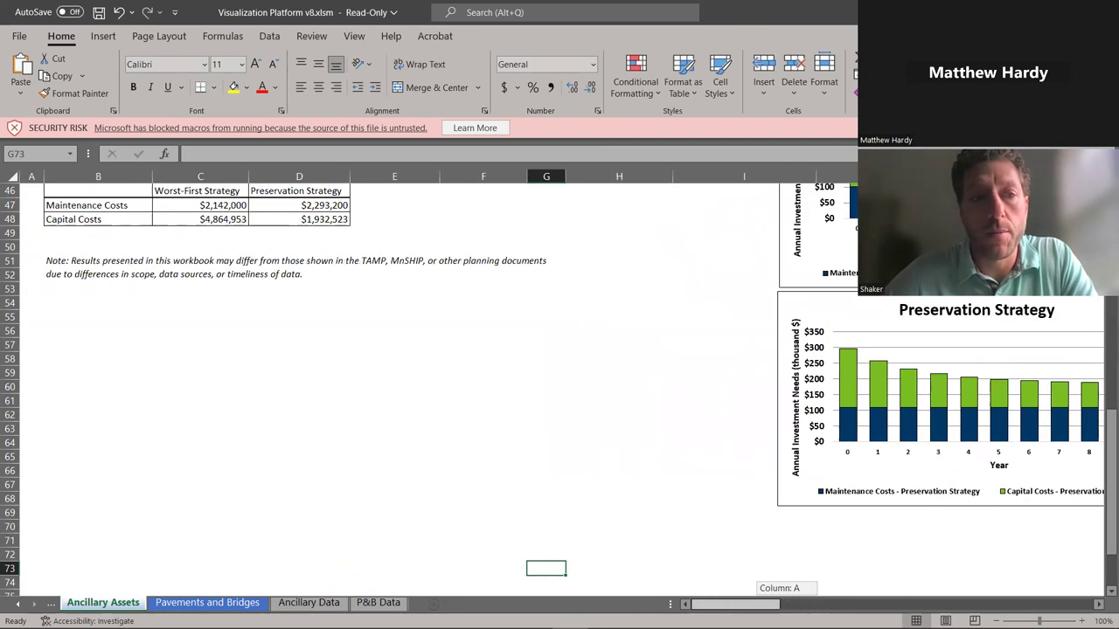
scroll(223, 376, up, 3)
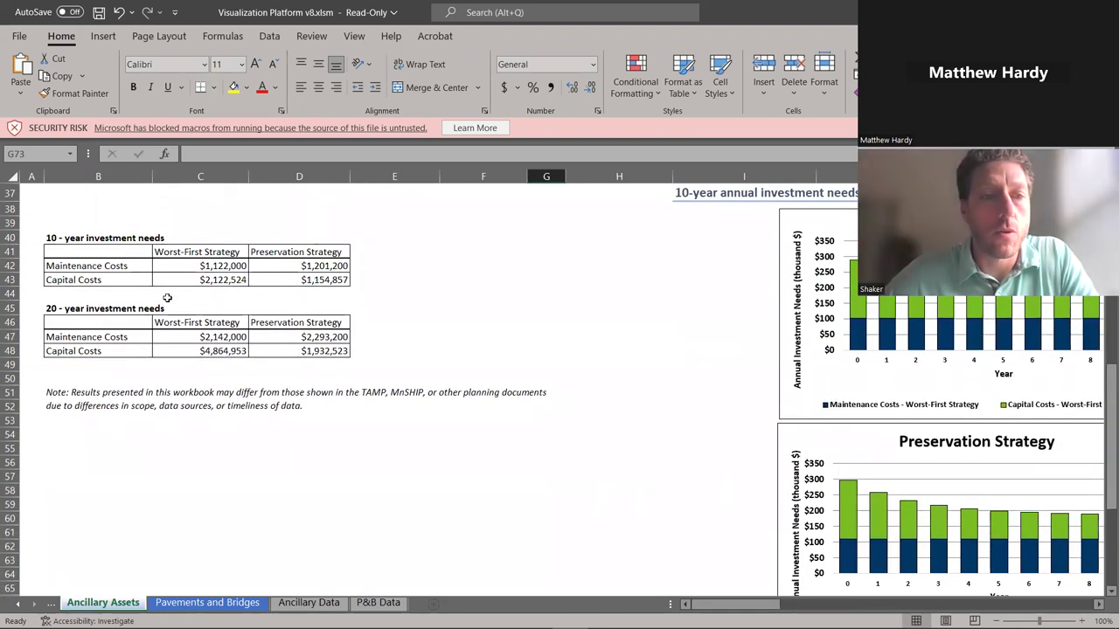
scroll(218, 400, up, 3)
scroll(262, 410, up, 3)
scroll(326, 441, up, 1)
scroll(452, 450, up, 3)
scroll(606, 429, down, 3)
scroll(606, 429, up, 3)
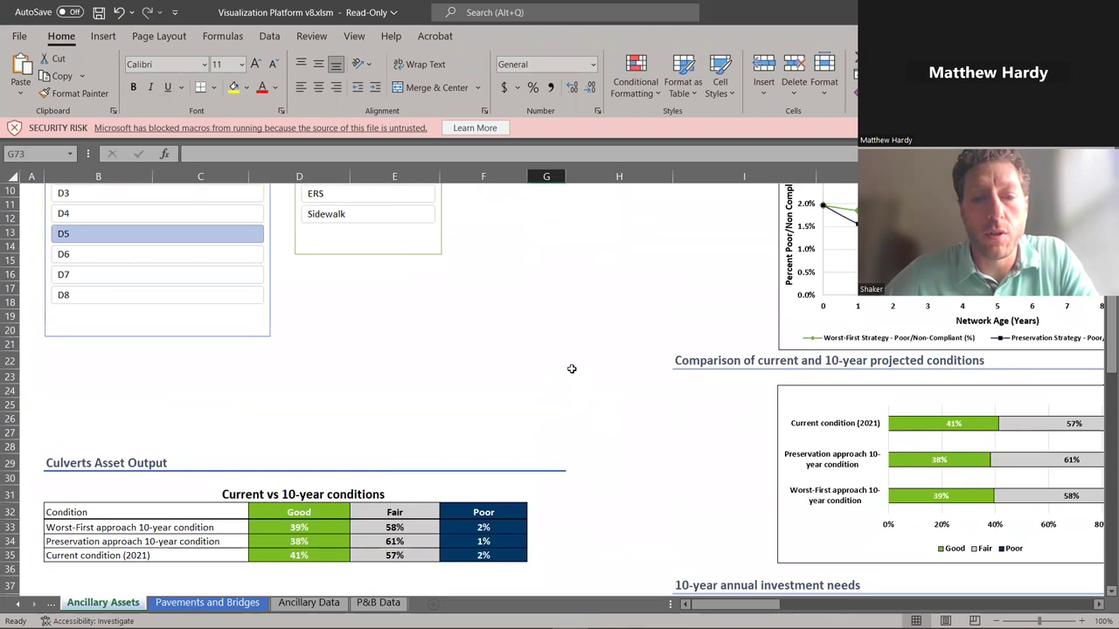
scroll(550, 393, up, 3)
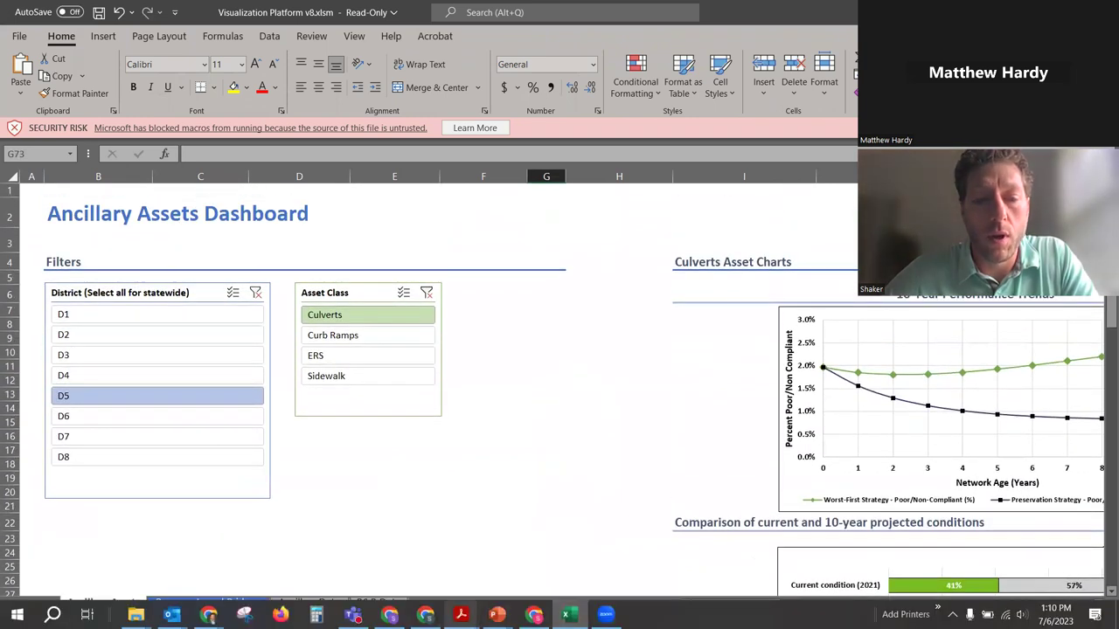
mouse_move(497, 614)
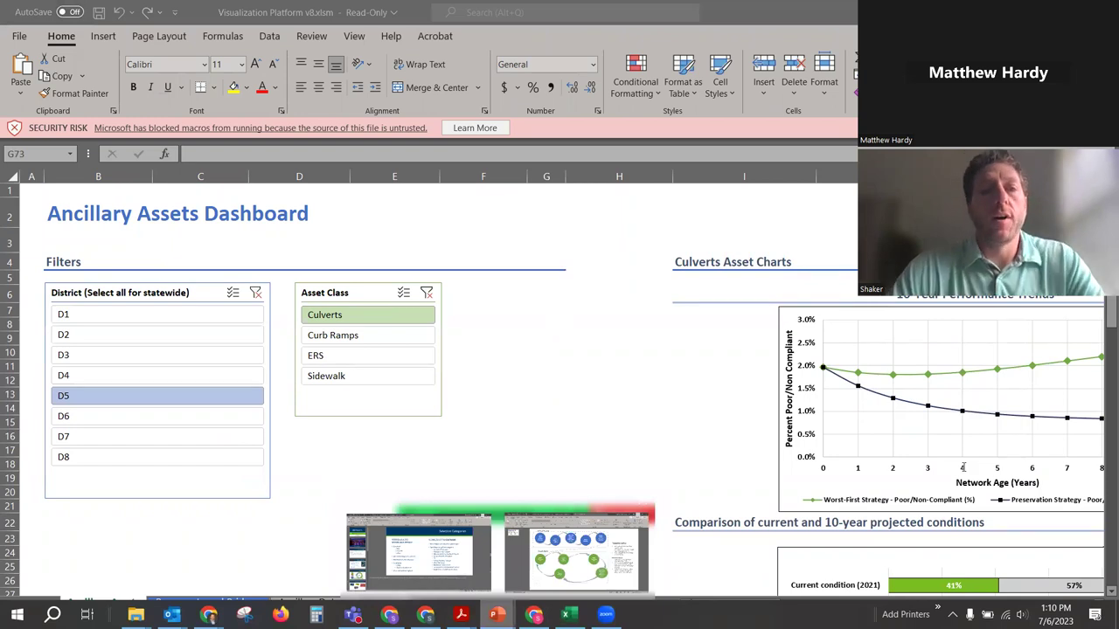
- Switch to the MnDOT Viz Tool Process Diagram_v1.pptx slide in PowerPoint
key(alt+Tab)
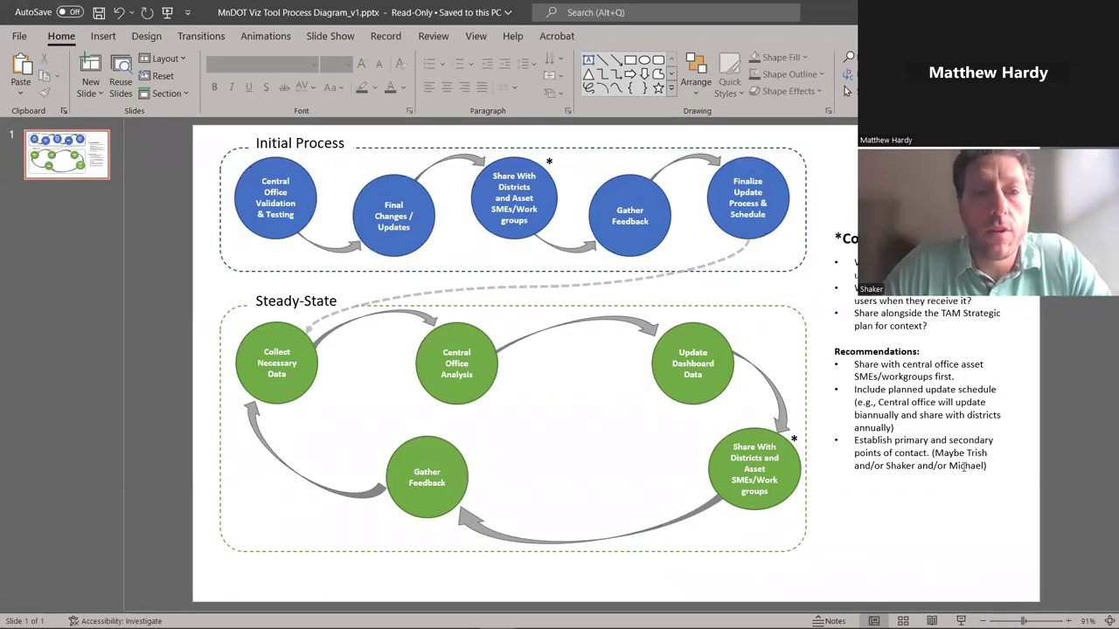